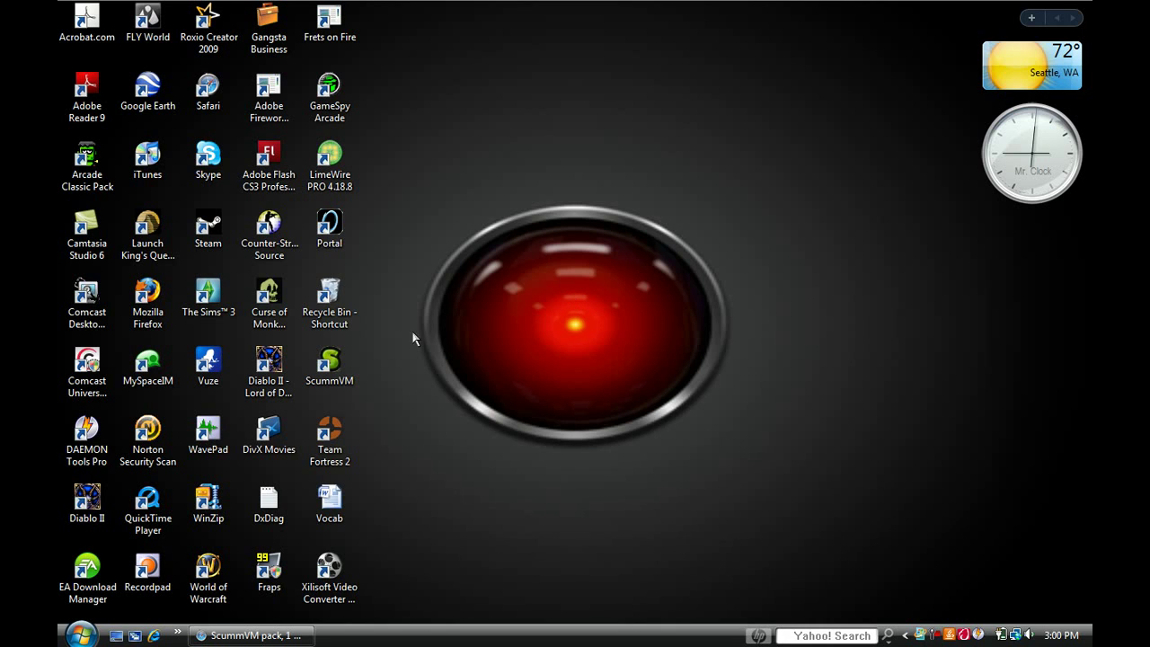
Step: Launch ScummVM from the desktop and minimise both of its windows
double_click(329, 362)
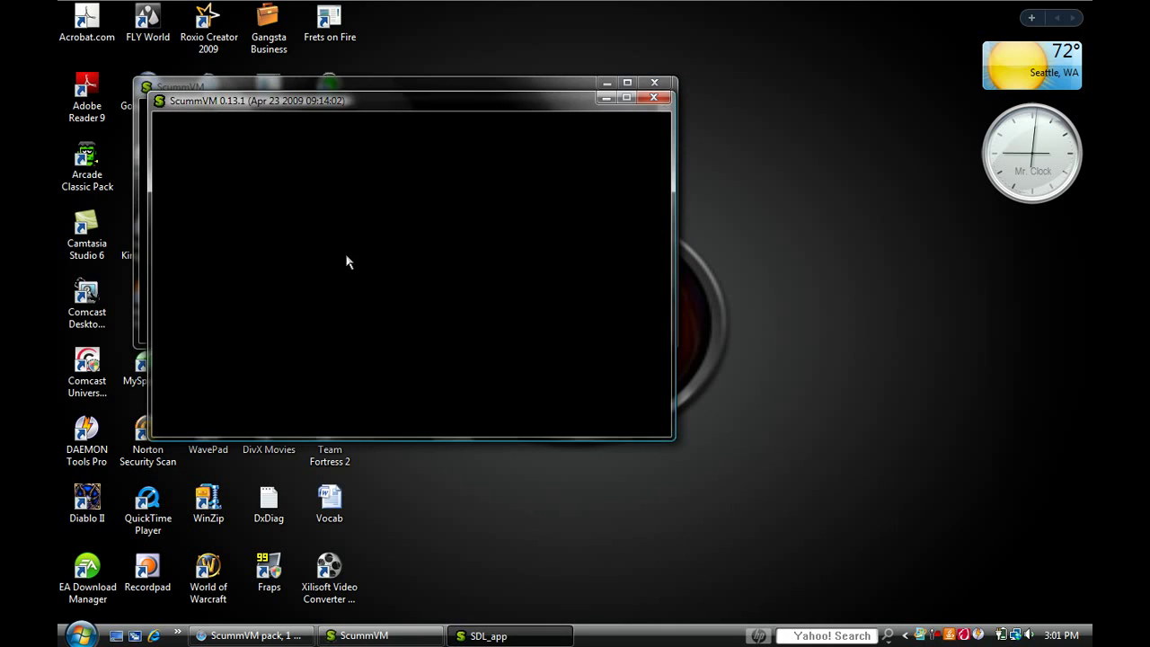
click(605, 97)
click(607, 83)
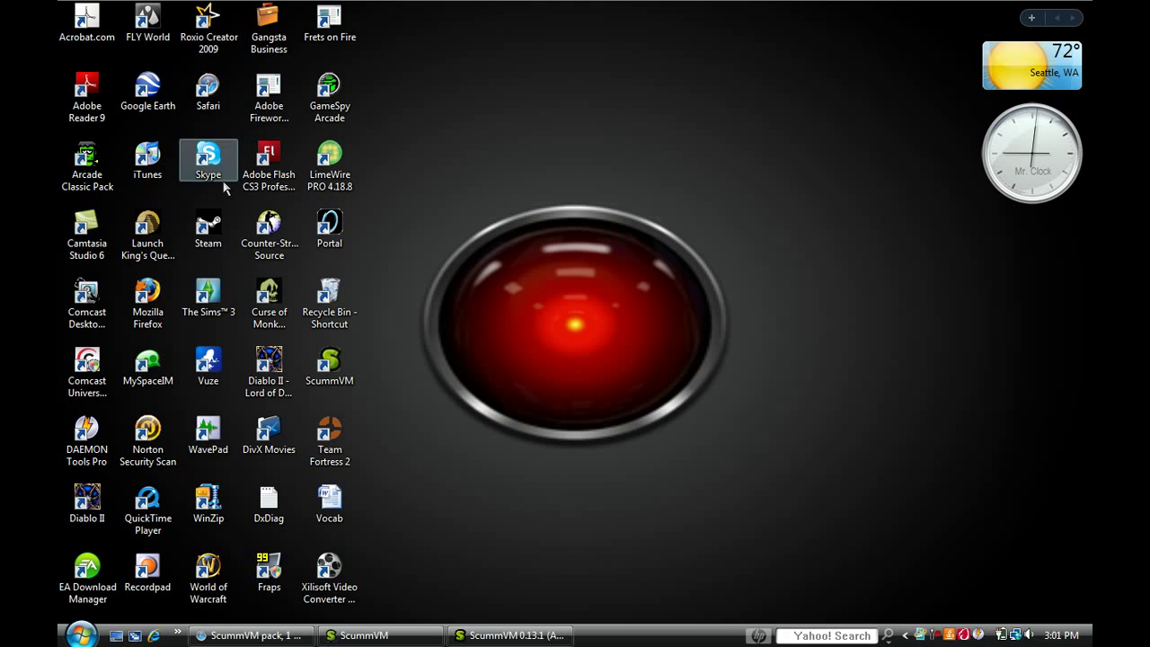
Step: Close the open ScummVM pack browser window and open thepiratebay.org in a new Safari window
right_click(247, 634)
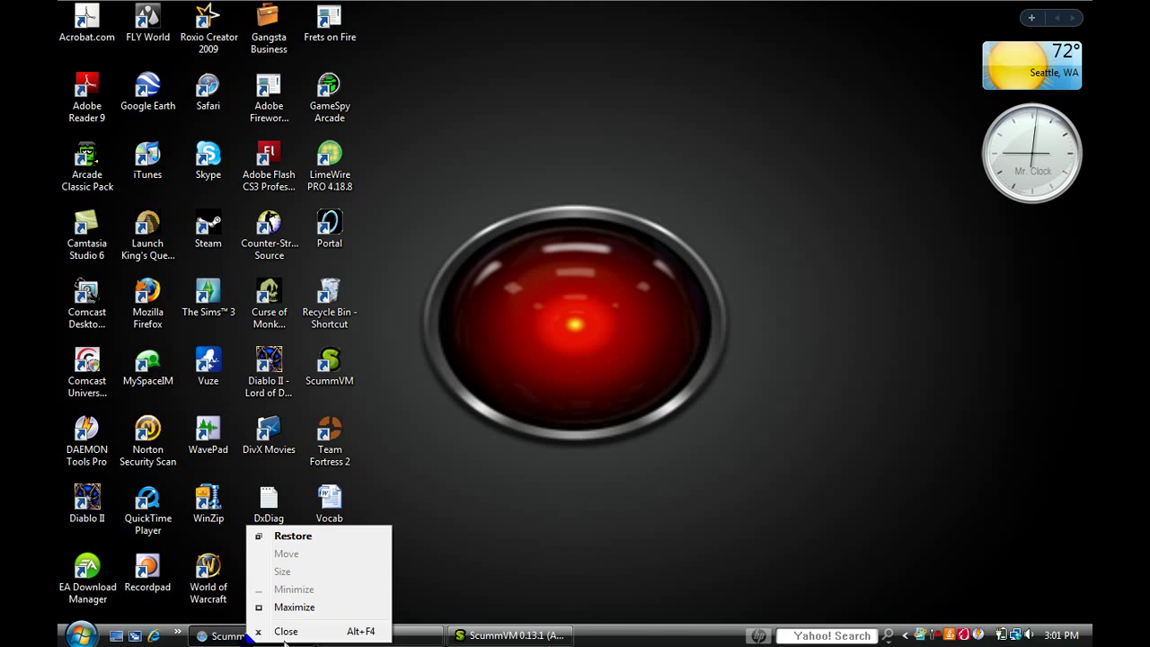
click(297, 633)
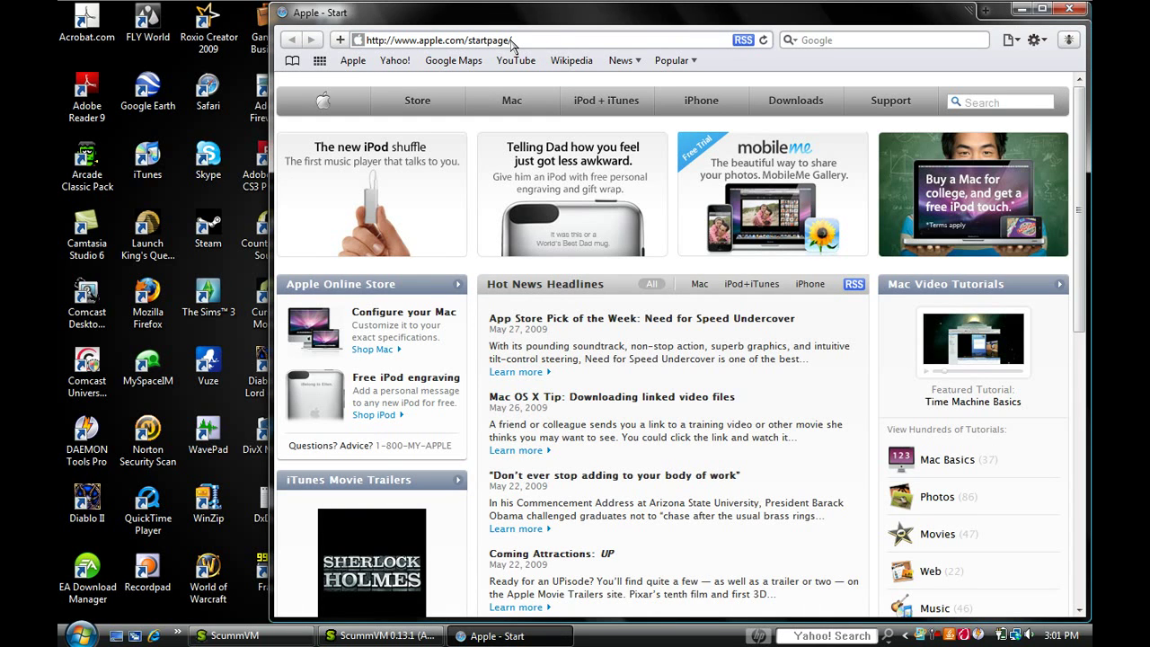
click(511, 40)
text(the)
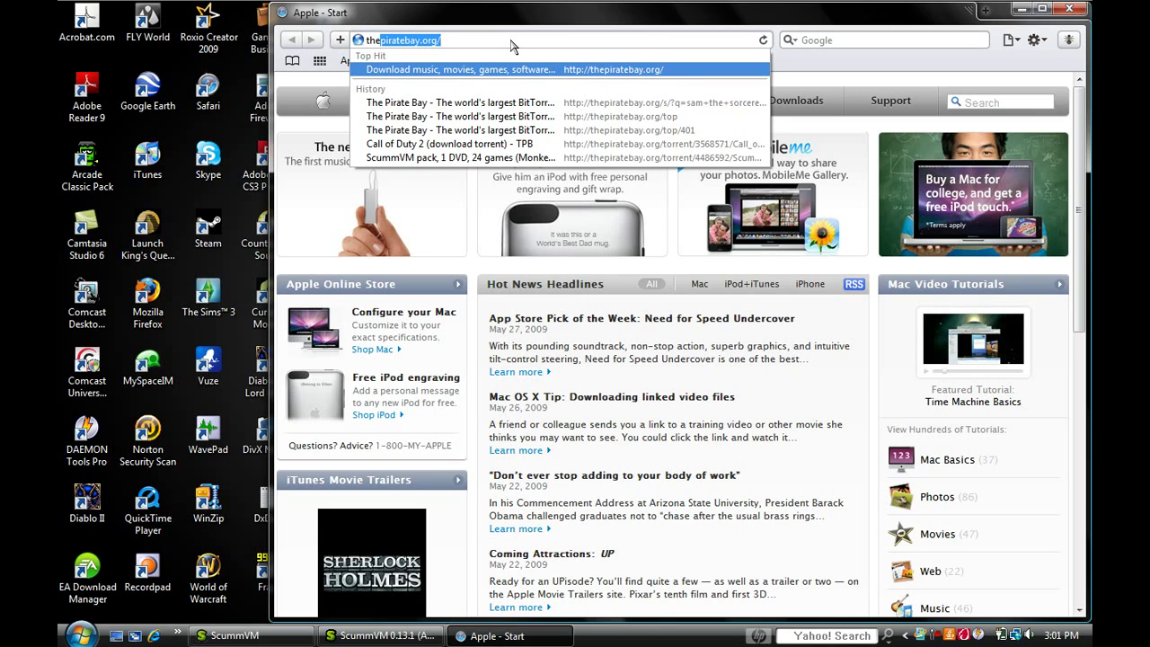
key(Return)
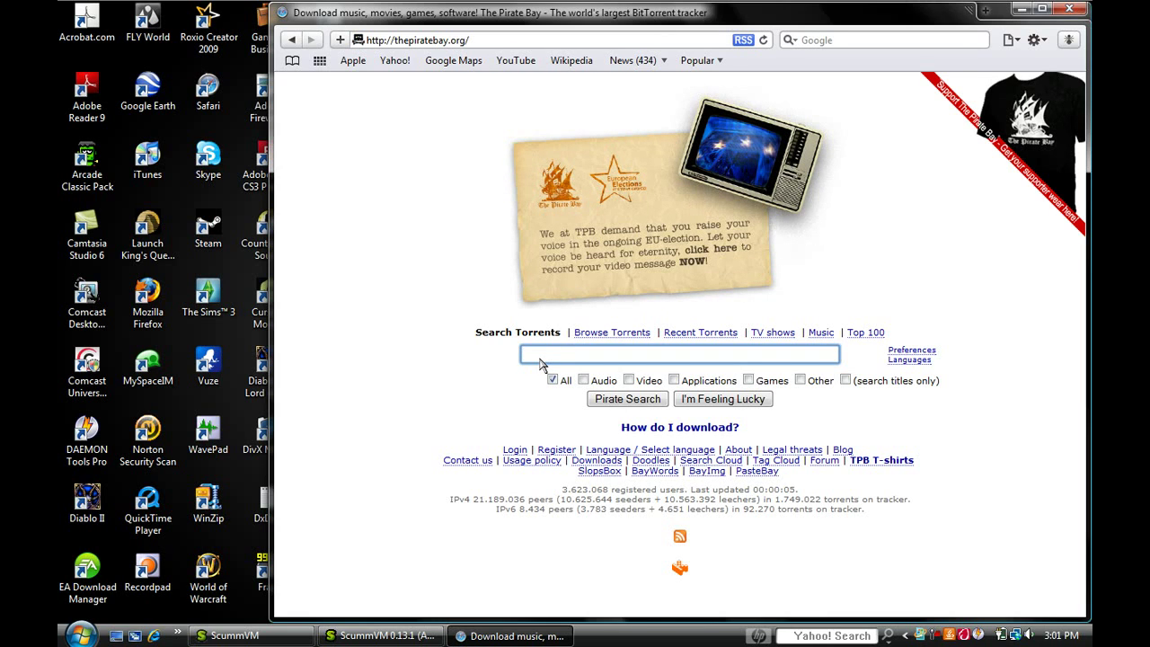
Step: Search the torrent site for "sam the sorcerer" and minimise the browser
click(540, 360)
text(sma)
key(Return)
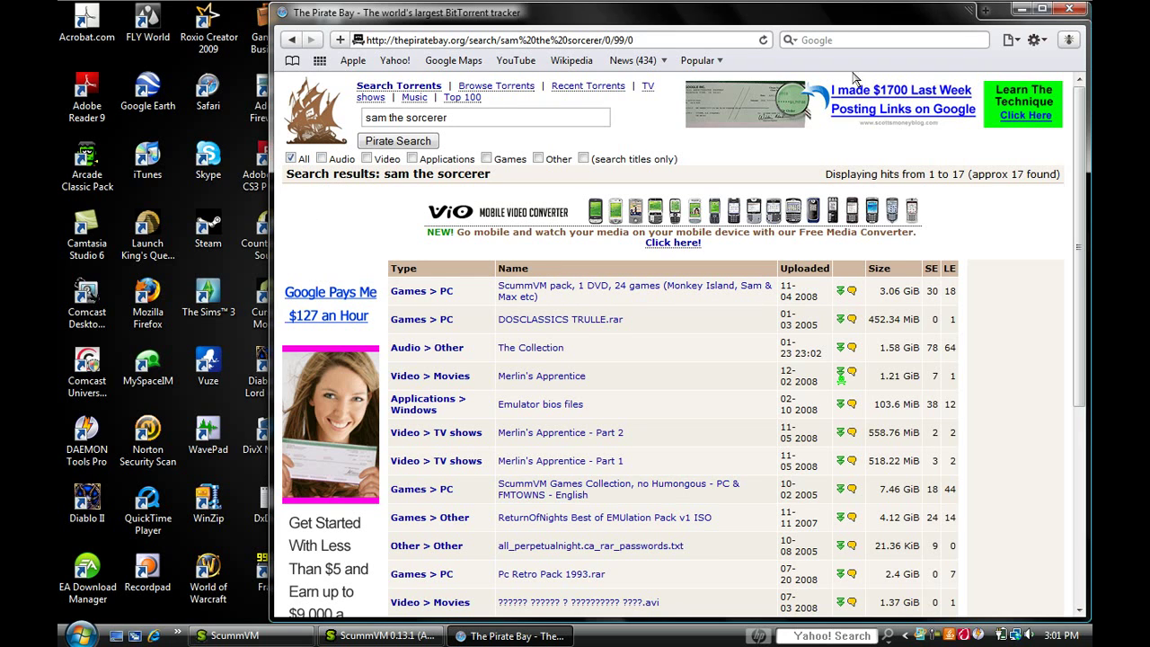
click(1020, 9)
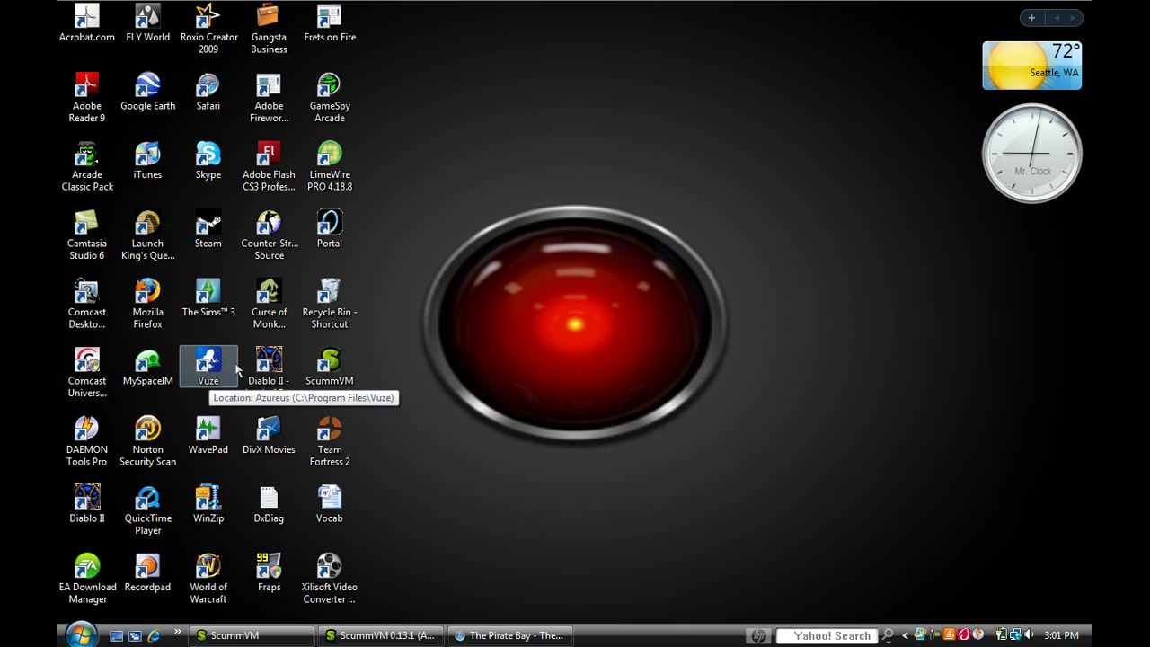
click(207, 364)
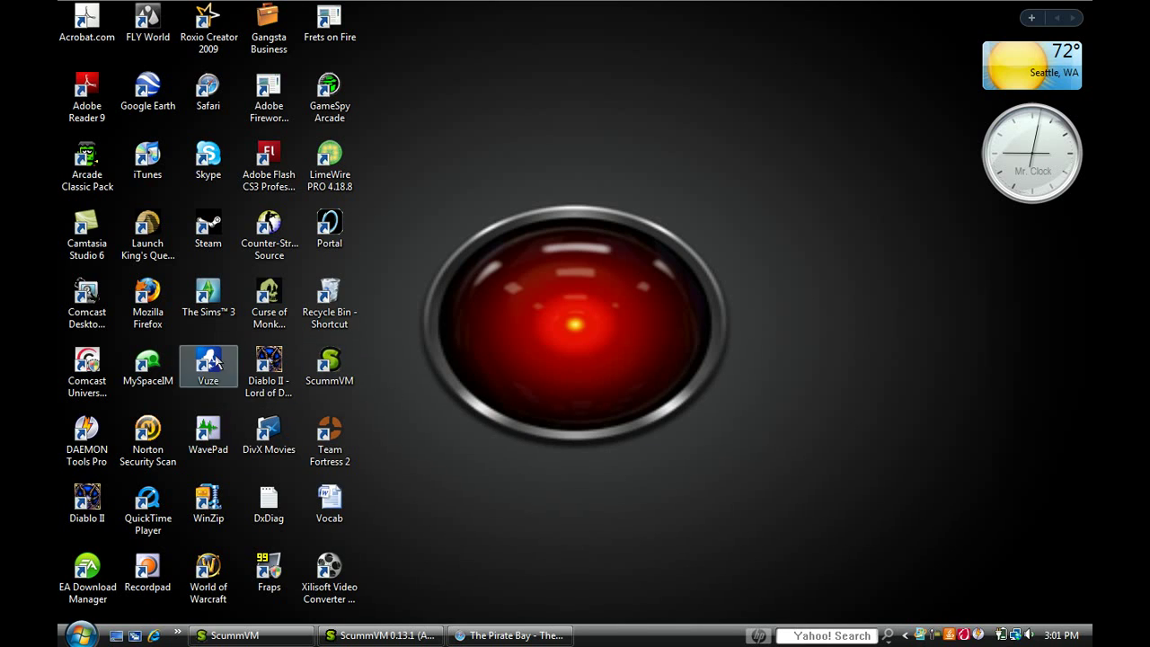
click(575, 323)
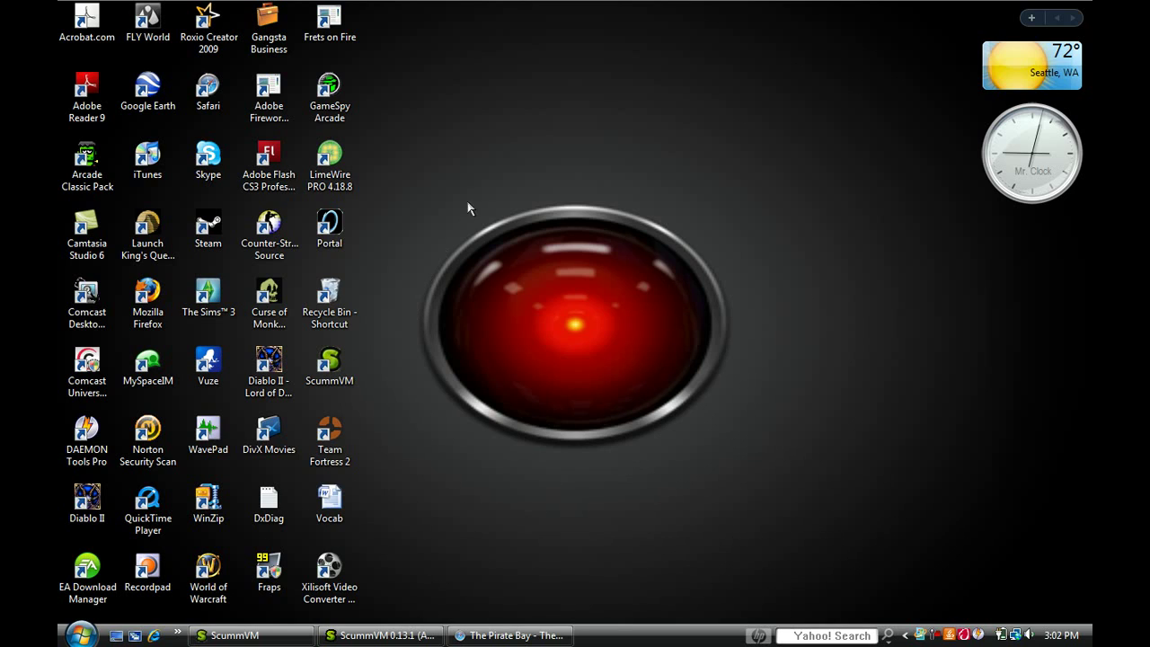
drag(469, 156, 598, 385)
Step: Return to Safari, examine the game list of the "ScummVM pack, 1 DVD, 24 games" torrent, and minimise the browser
click(499, 635)
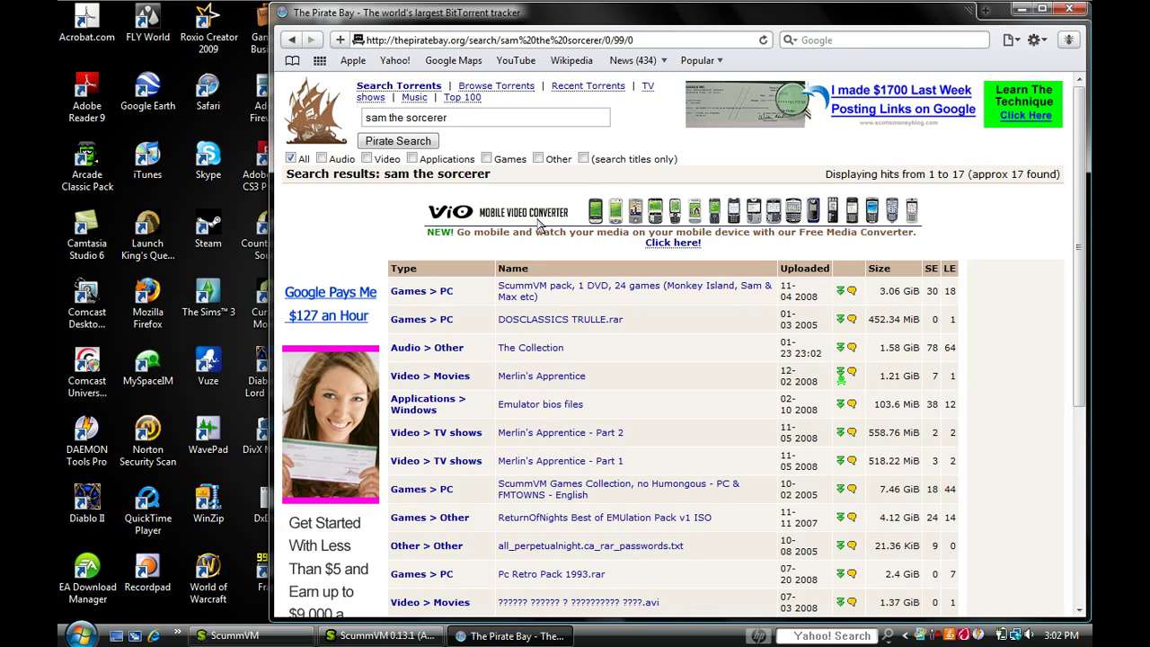
click(604, 286)
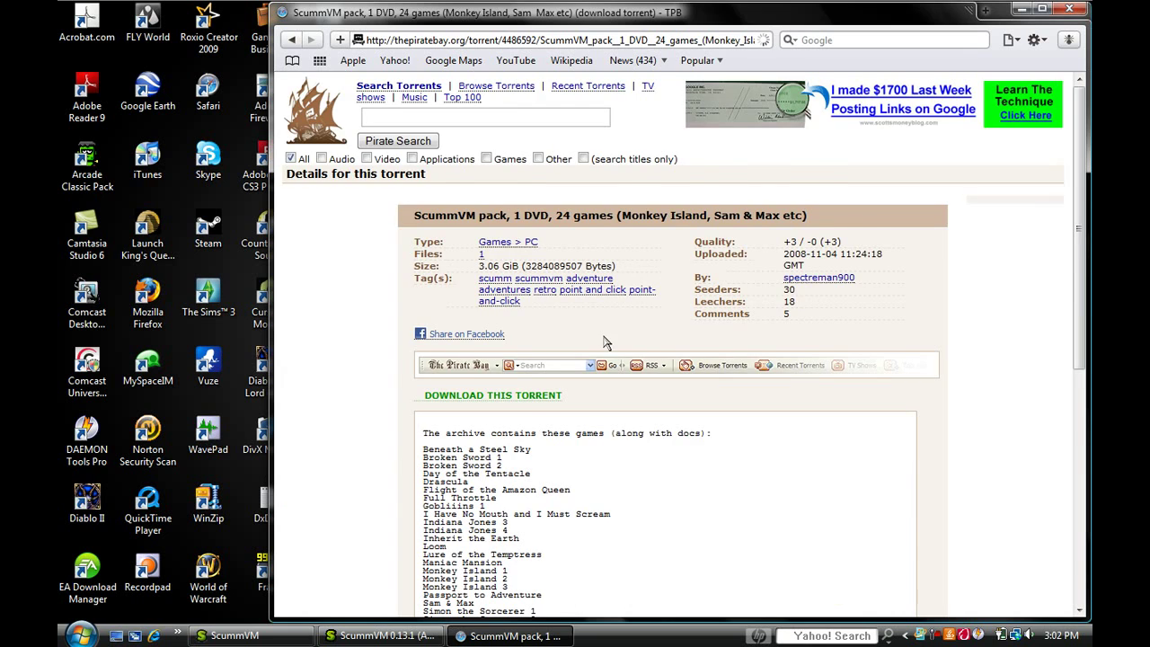
scroll(604, 343, down, 5)
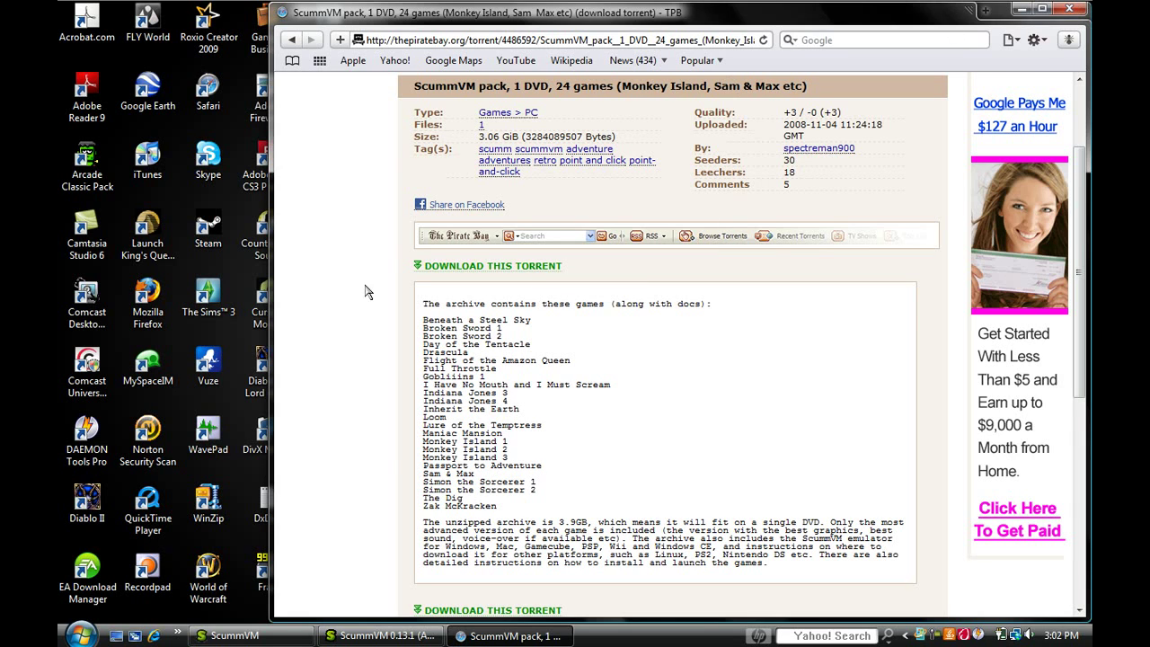
click(1022, 9)
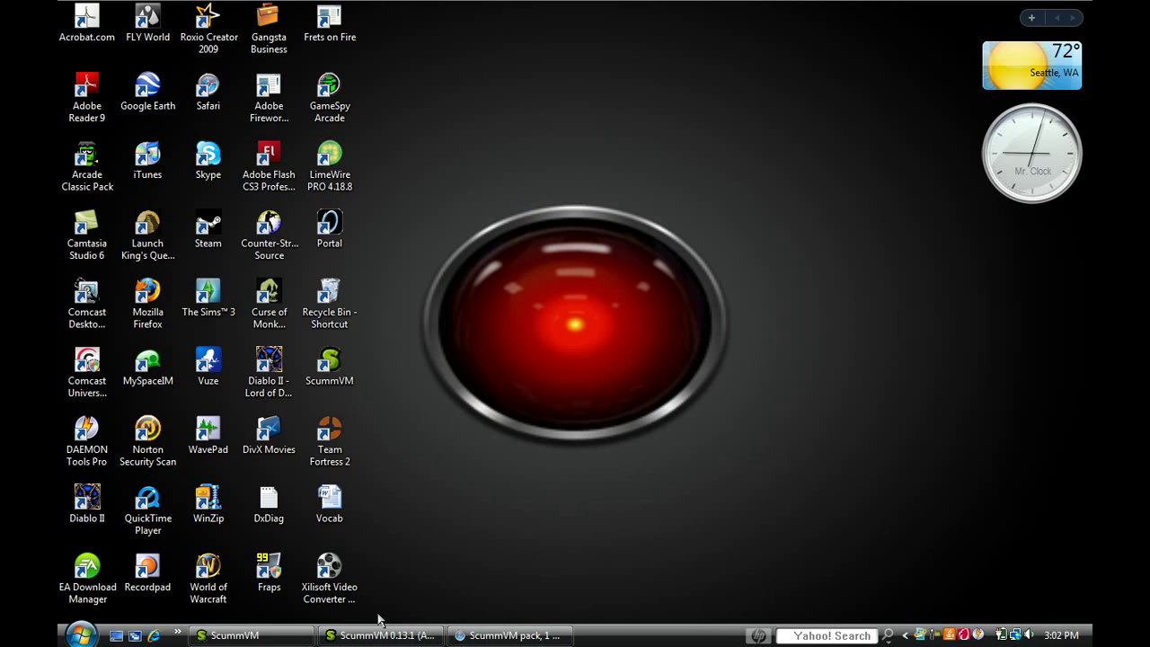
Step: Look through the downloaded ScummVM folder under Documents\LimeWire\Saved and close the file browser
click(81, 635)
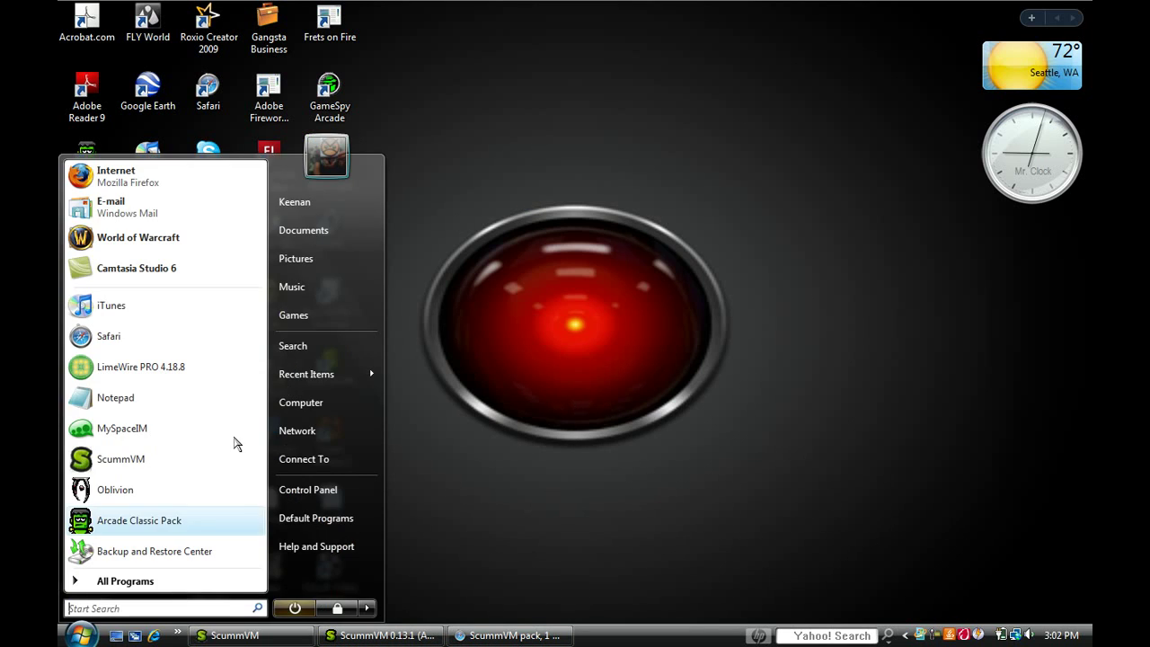
click(361, 252)
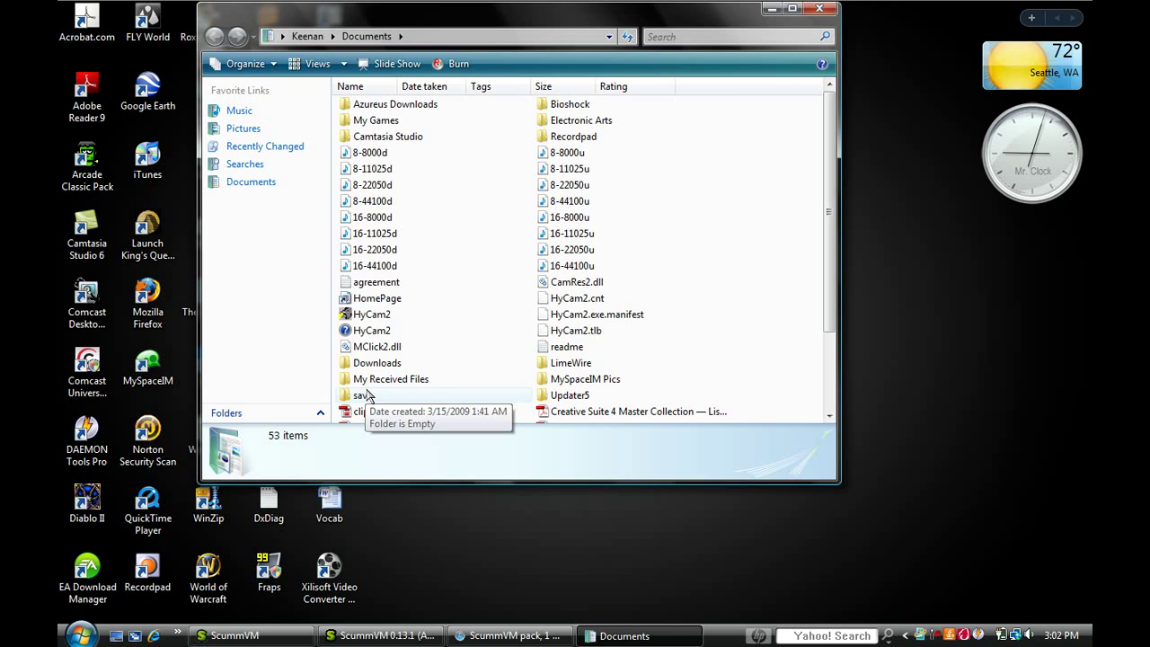
double_click(571, 363)
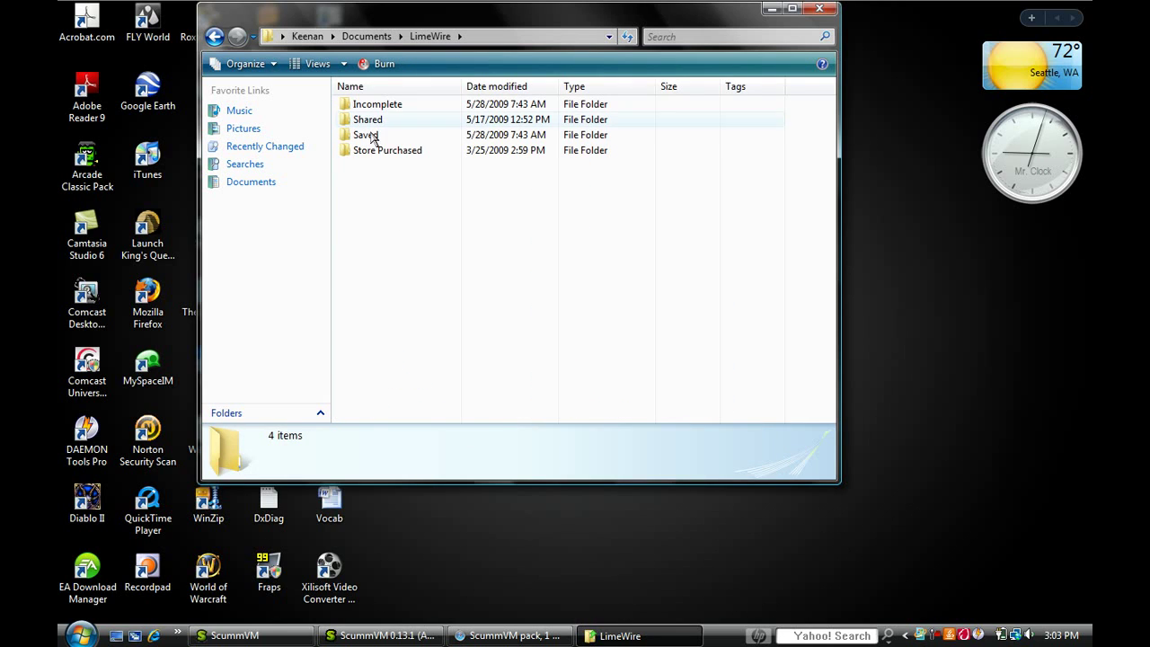
click(369, 140)
double_click(368, 139)
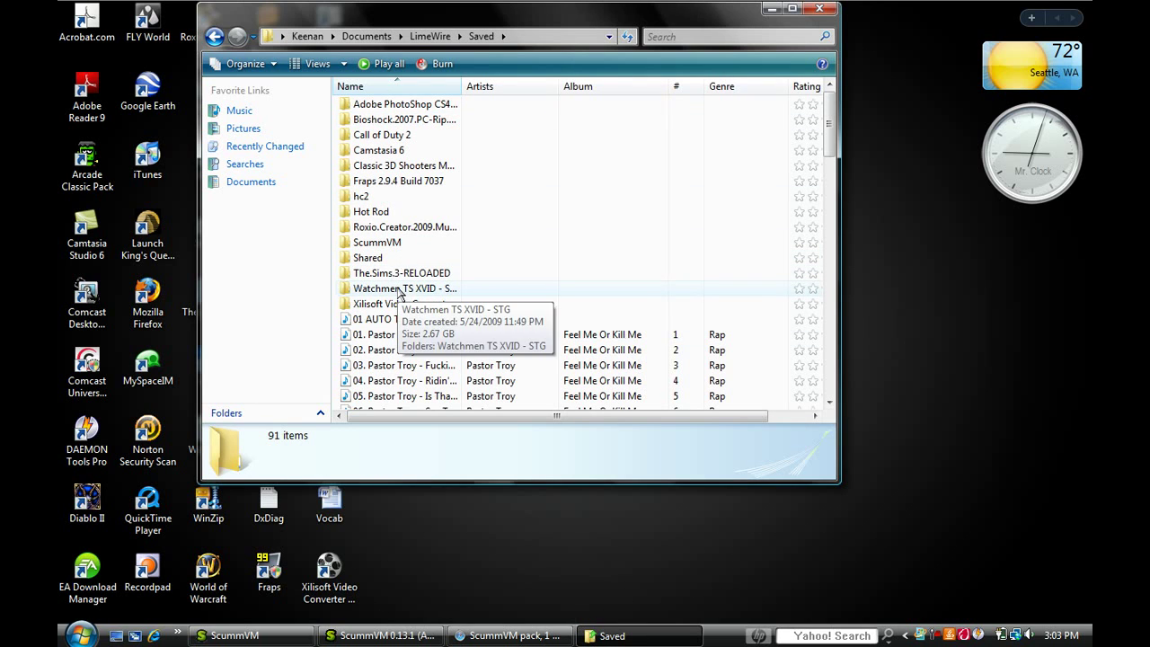
double_click(384, 243)
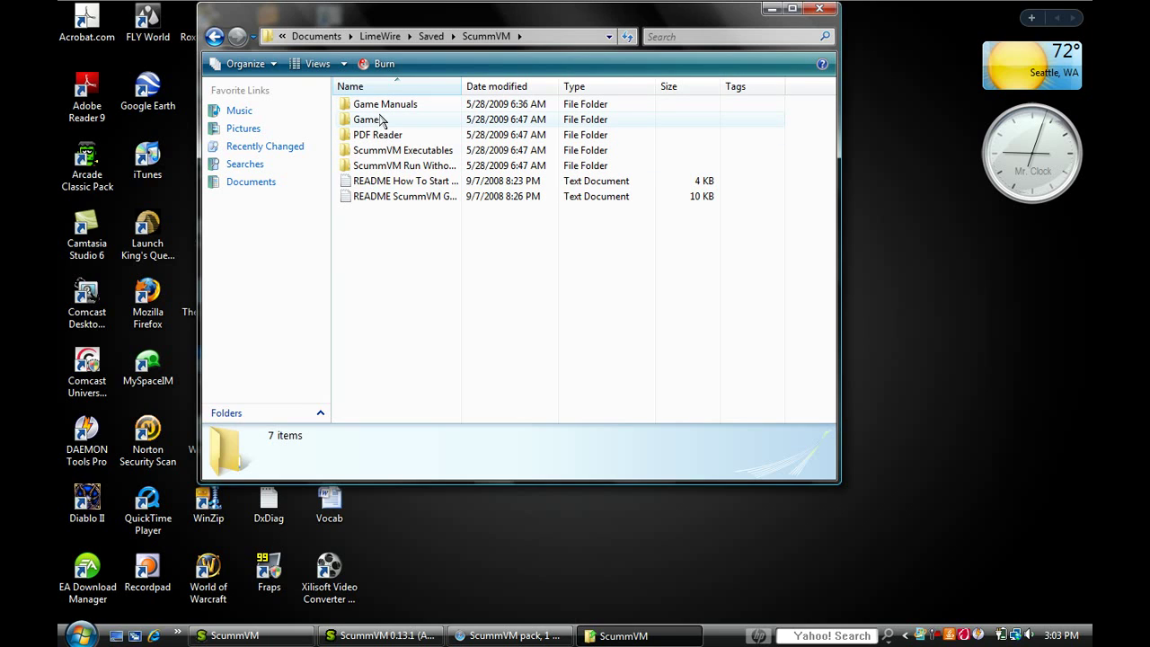
click(819, 8)
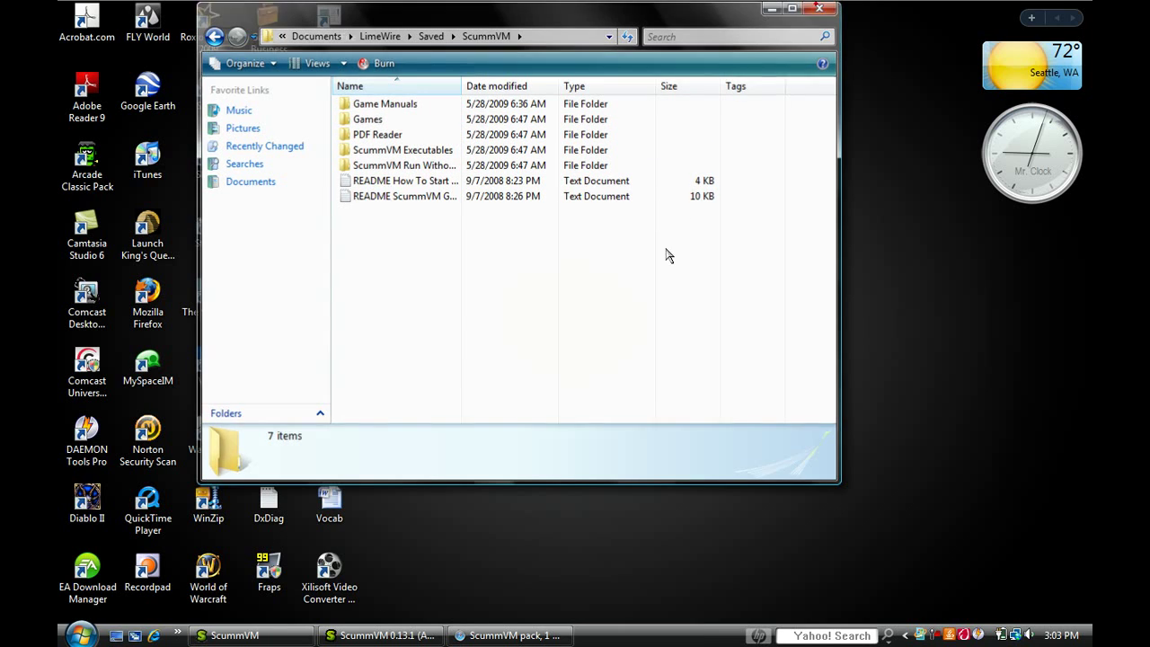
Step: Restore ScummVM, start adding a game, and go up from the current directory to the list of drives
click(396, 634)
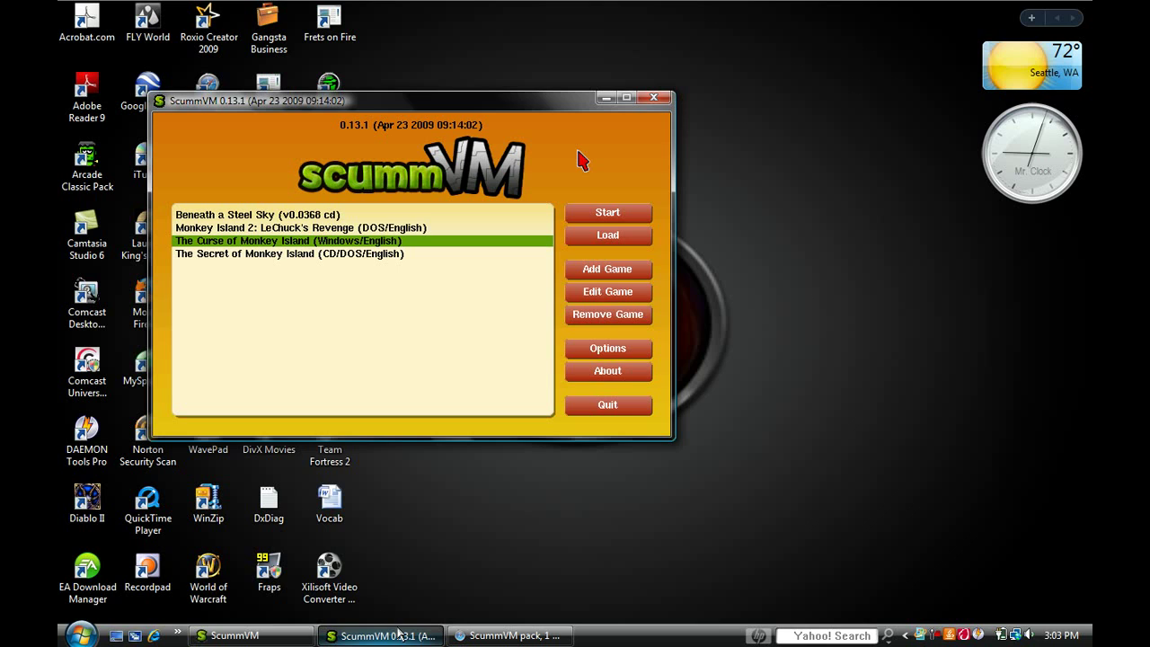
click(586, 270)
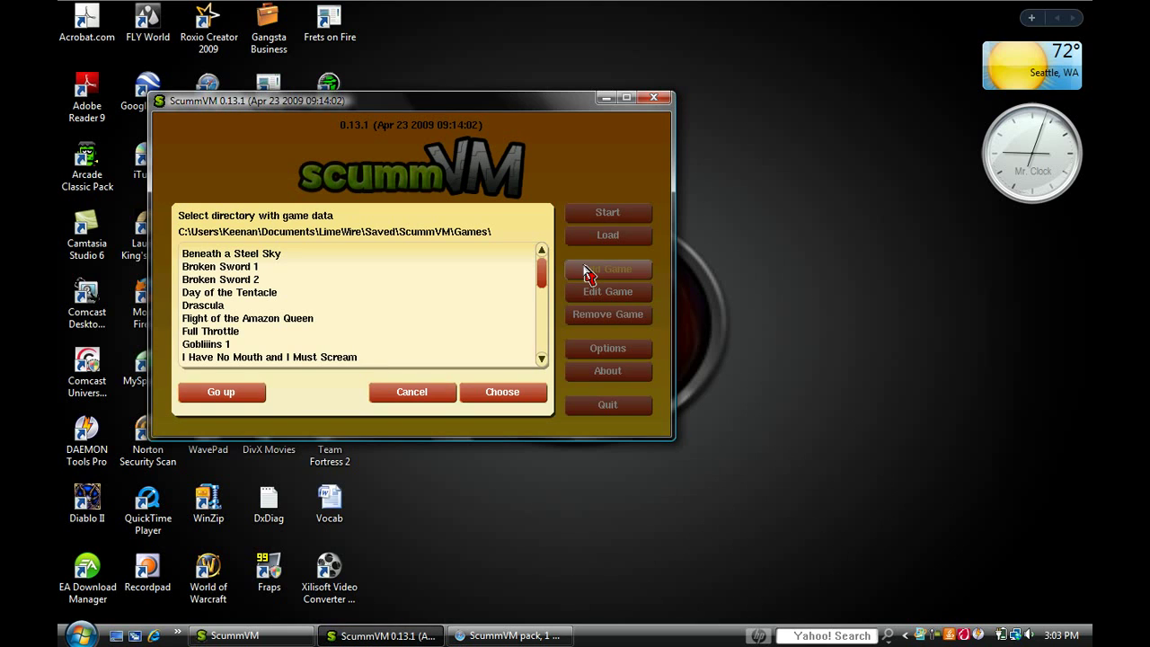
click(252, 405)
click(252, 404)
click(252, 404)
click(252, 405)
click(251, 404)
click(251, 405)
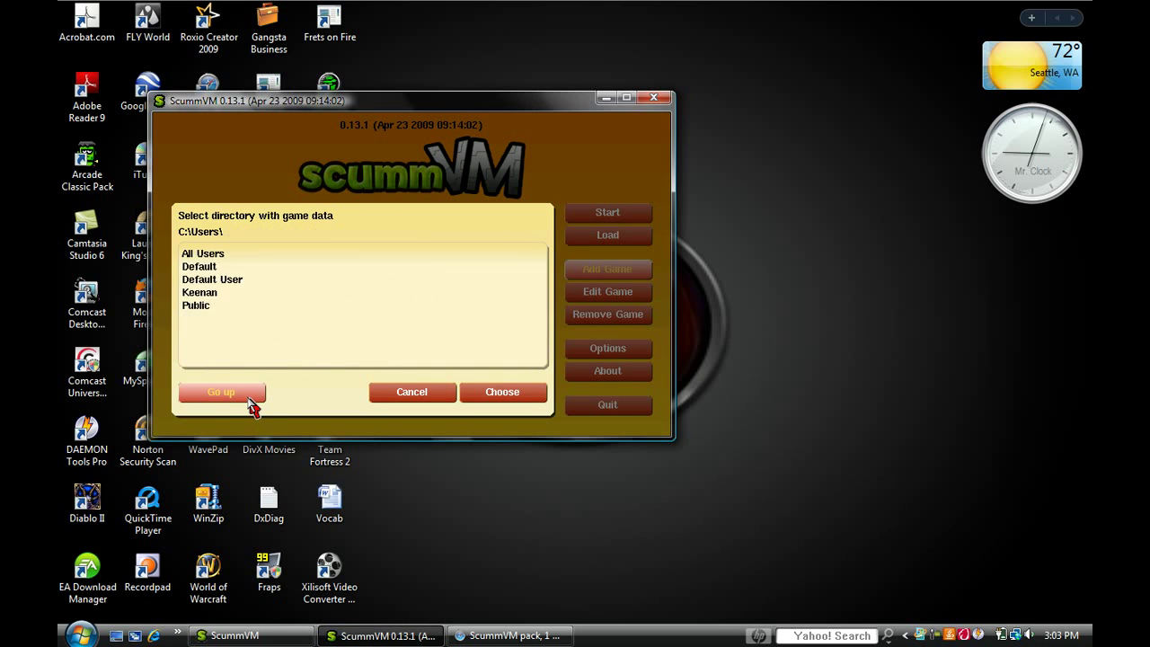
click(252, 405)
click(252, 404)
Step: Browse the C: drive to the Documents folder inside the personal profile folder under Users
double_click(203, 267)
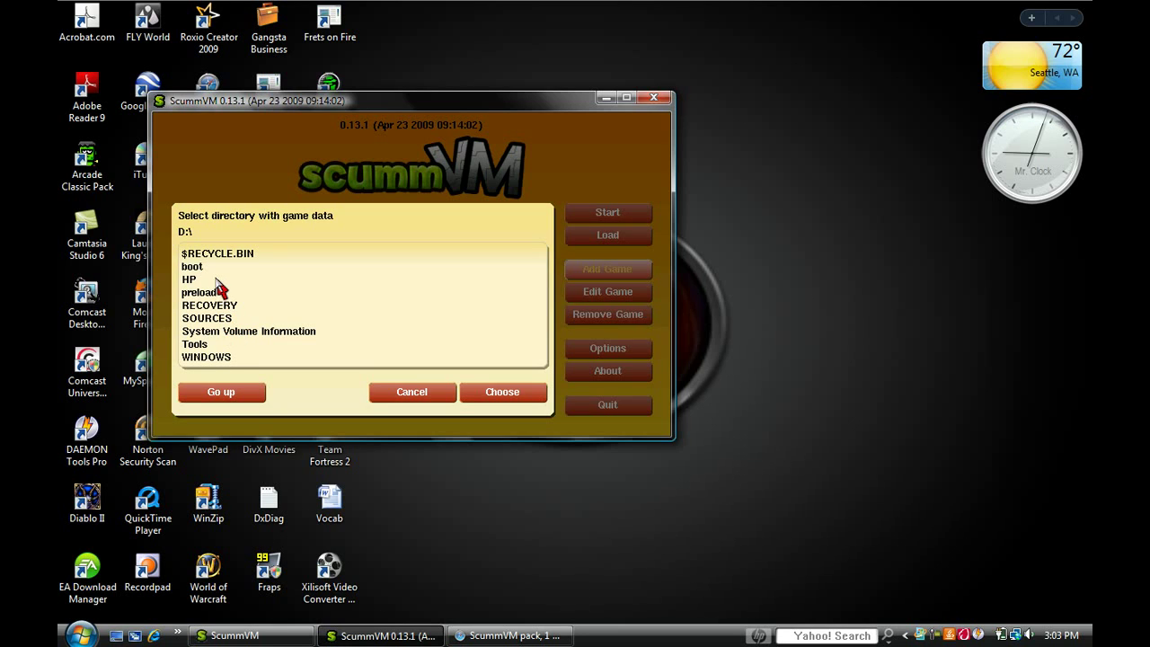
click(222, 393)
double_click(206, 255)
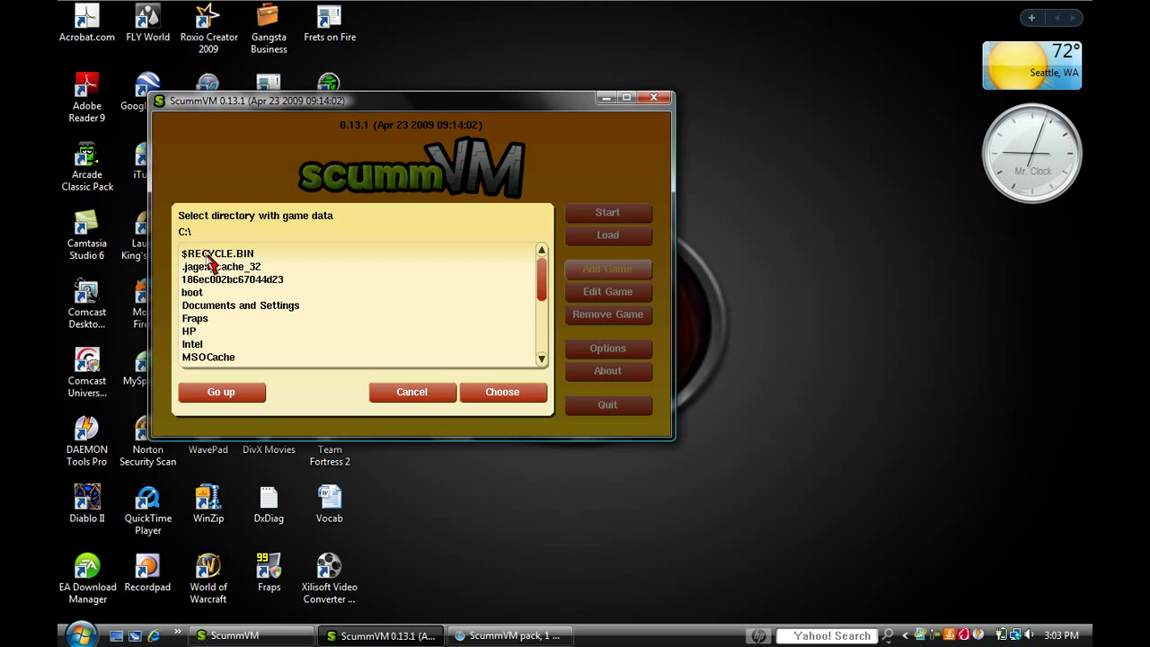
scroll(214, 344, down, 2)
scroll(218, 348, down, 5)
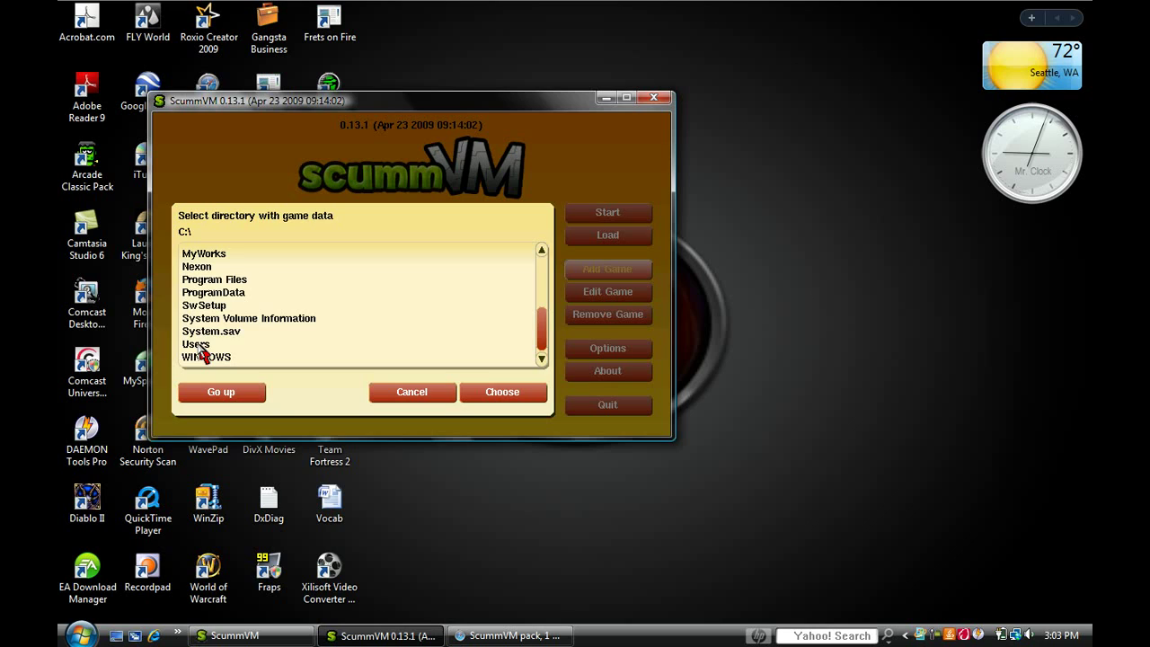
double_click(198, 345)
double_click(200, 293)
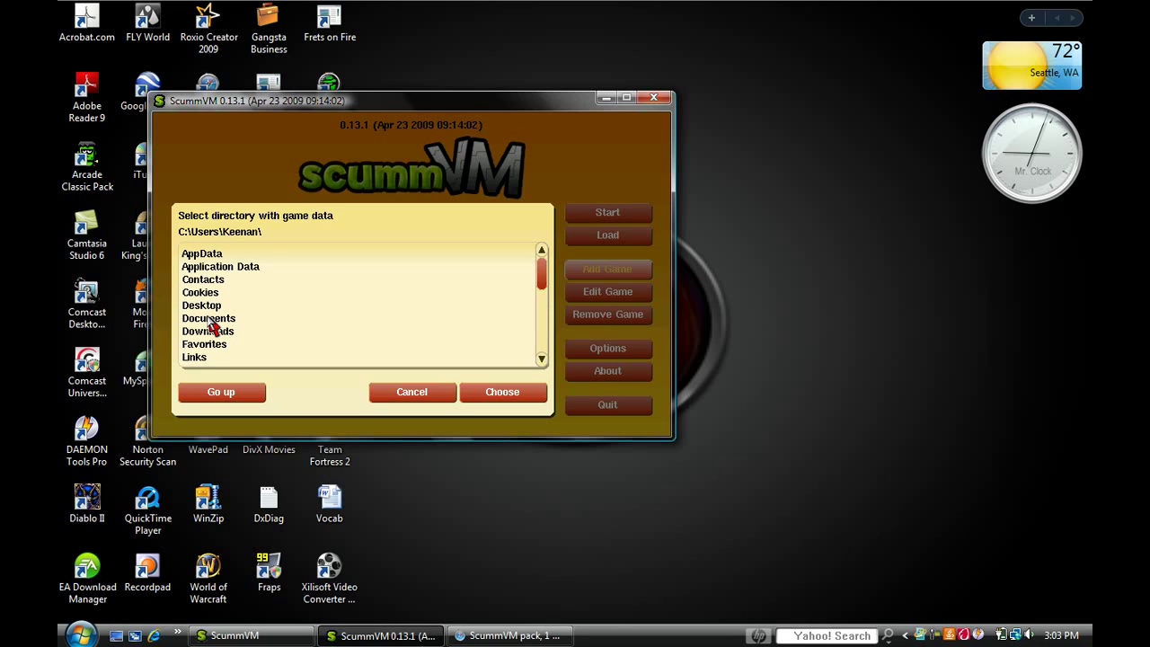
double_click(208, 320)
Step: Navigate from Documents to the LimeWire\Saved\ScummVM\Games folder
scroll(210, 333, down, 4)
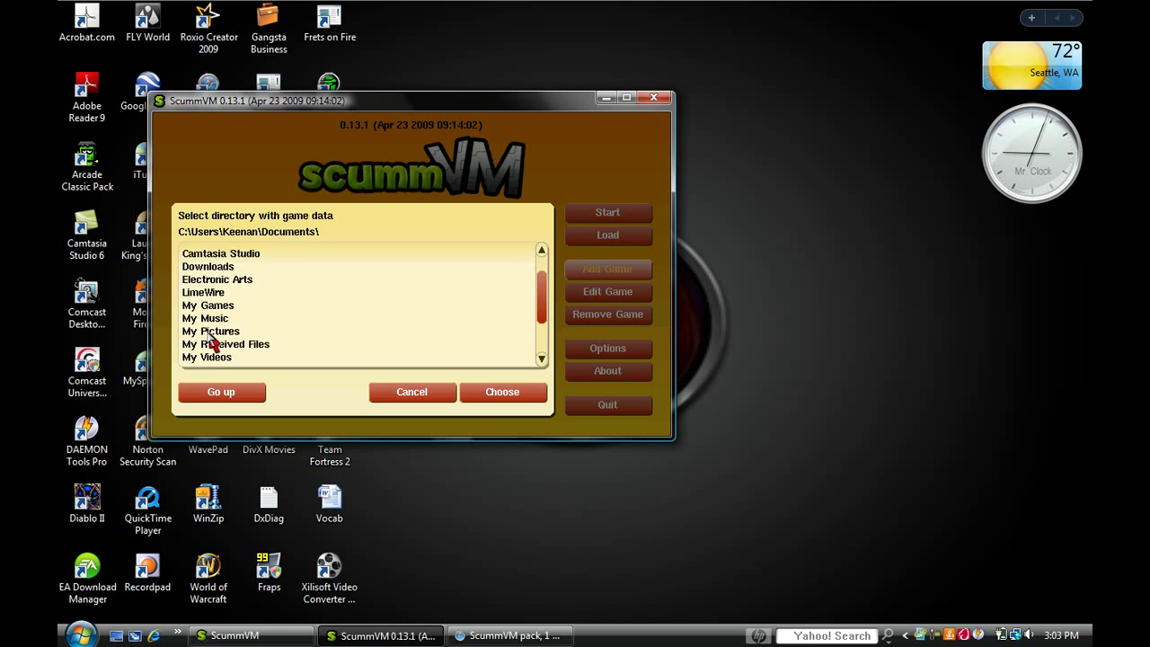
scroll(212, 347, up, 2)
double_click(205, 292)
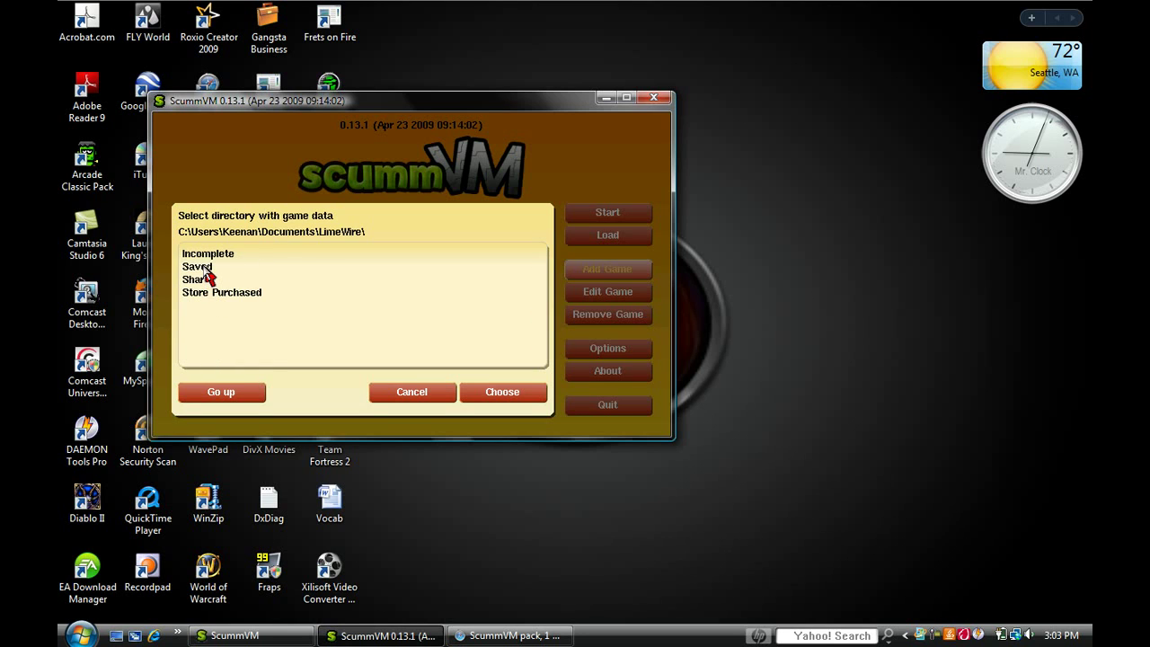
double_click(206, 269)
scroll(223, 350, down, 1)
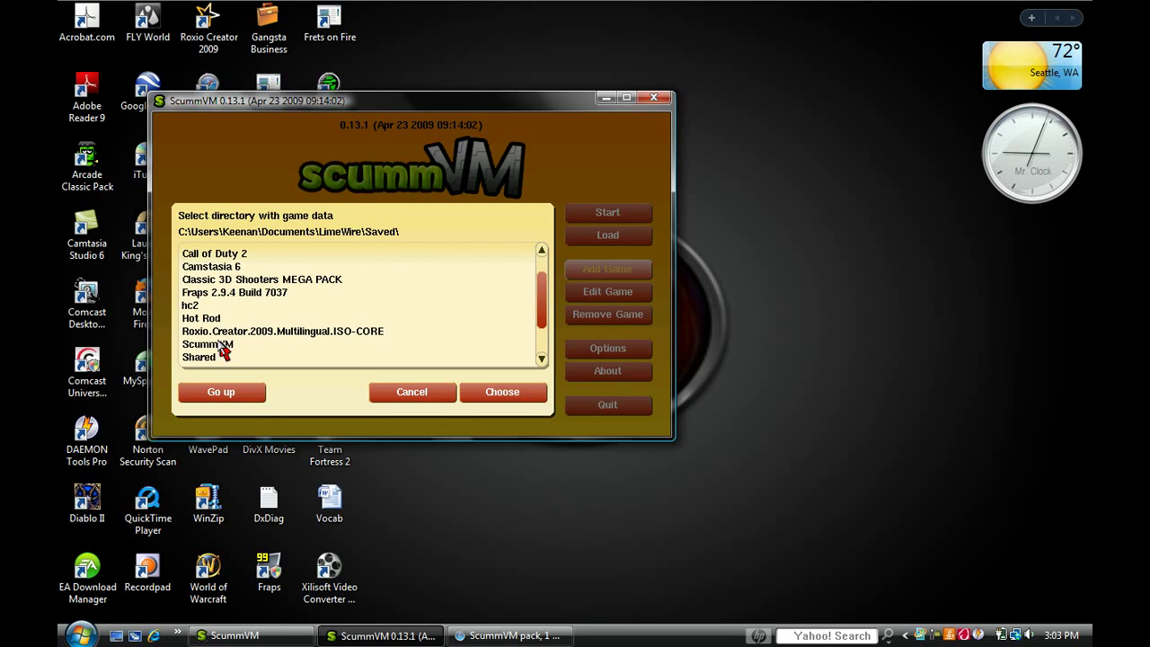
double_click(222, 346)
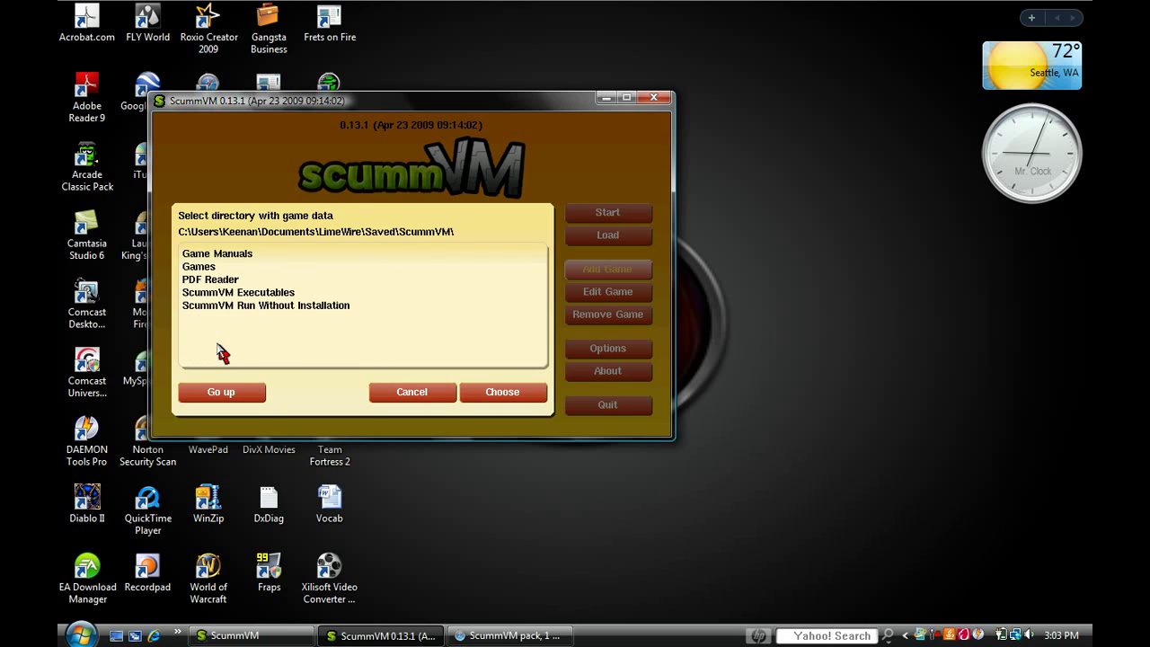
double_click(204, 268)
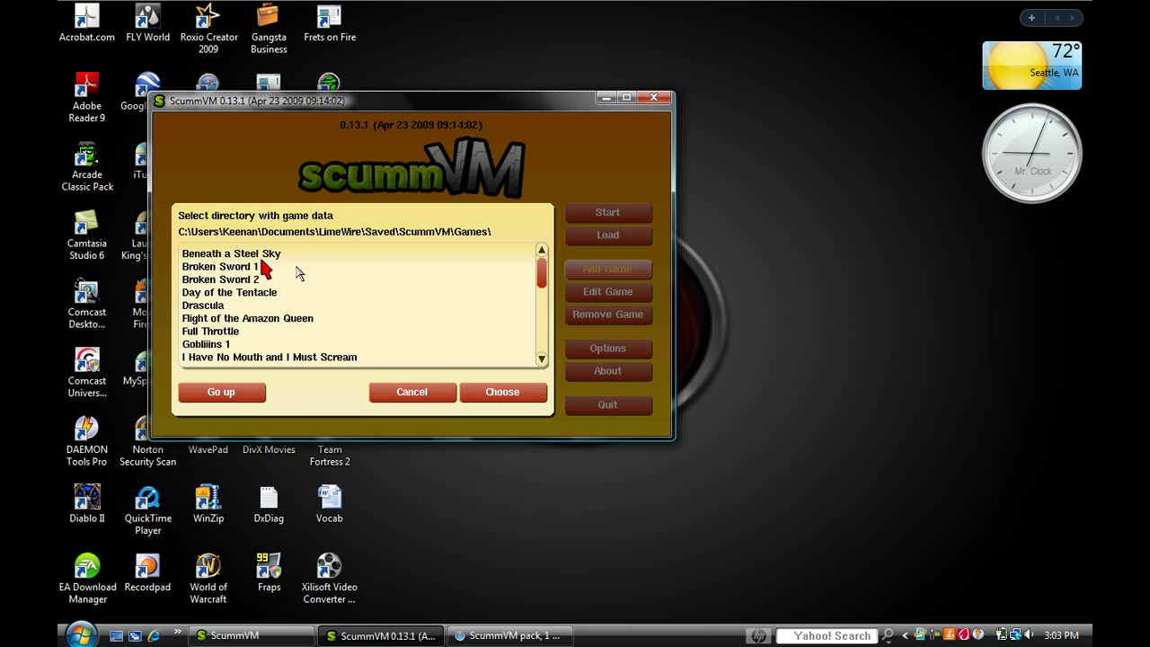
Step: Choose the Lure of the Temptress folder from the Games directory as the game data directory
scroll(310, 297, down, 3)
scroll(310, 310, down, 5)
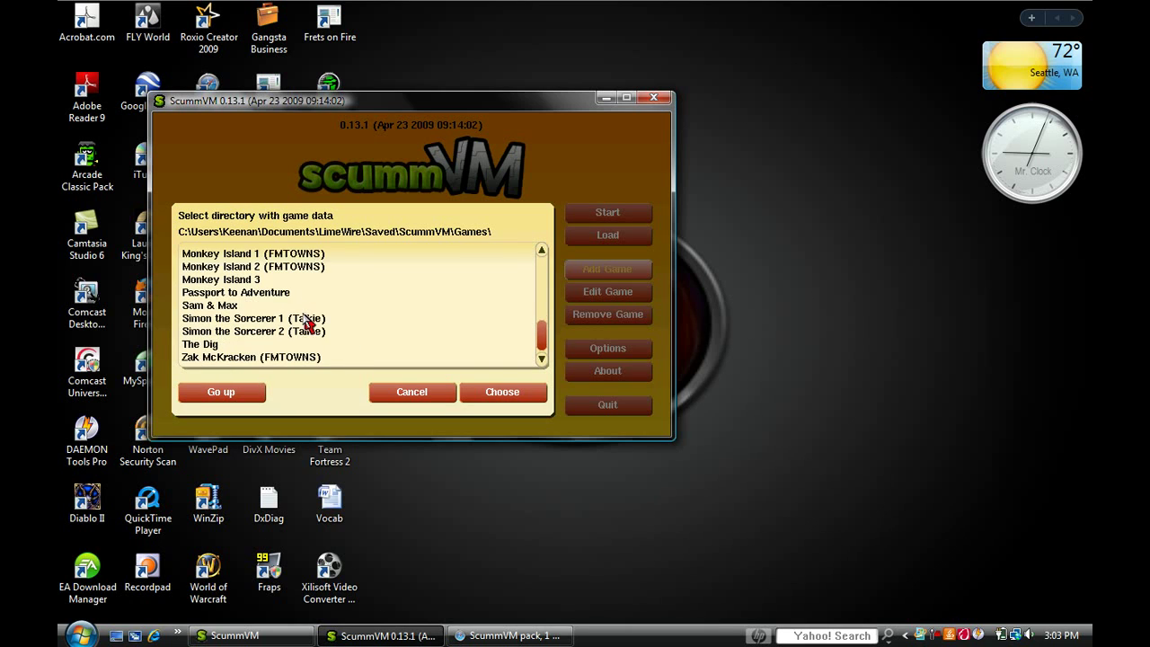
scroll(305, 319, up, 3)
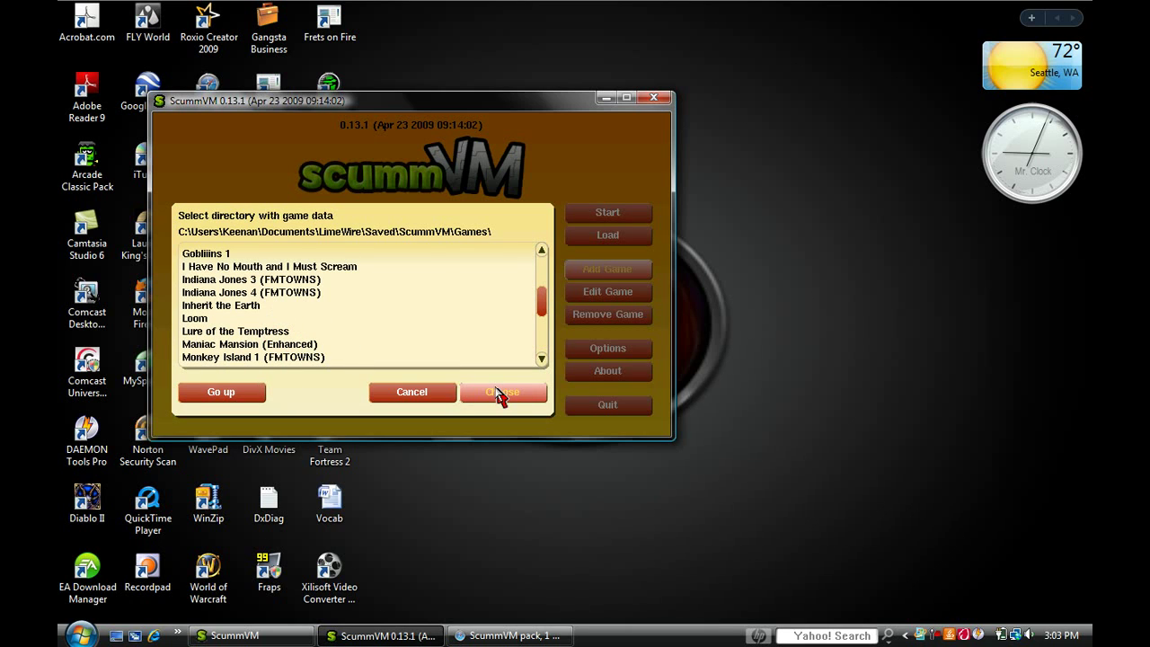
scroll(286, 330, down, 1)
click(280, 320)
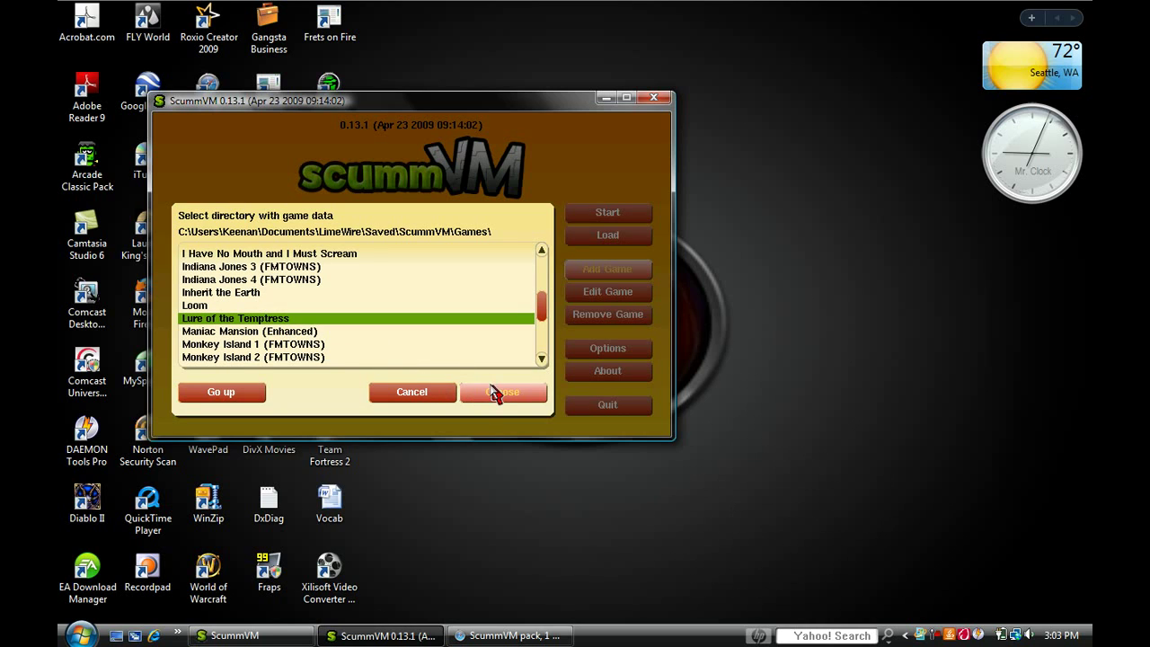
click(495, 398)
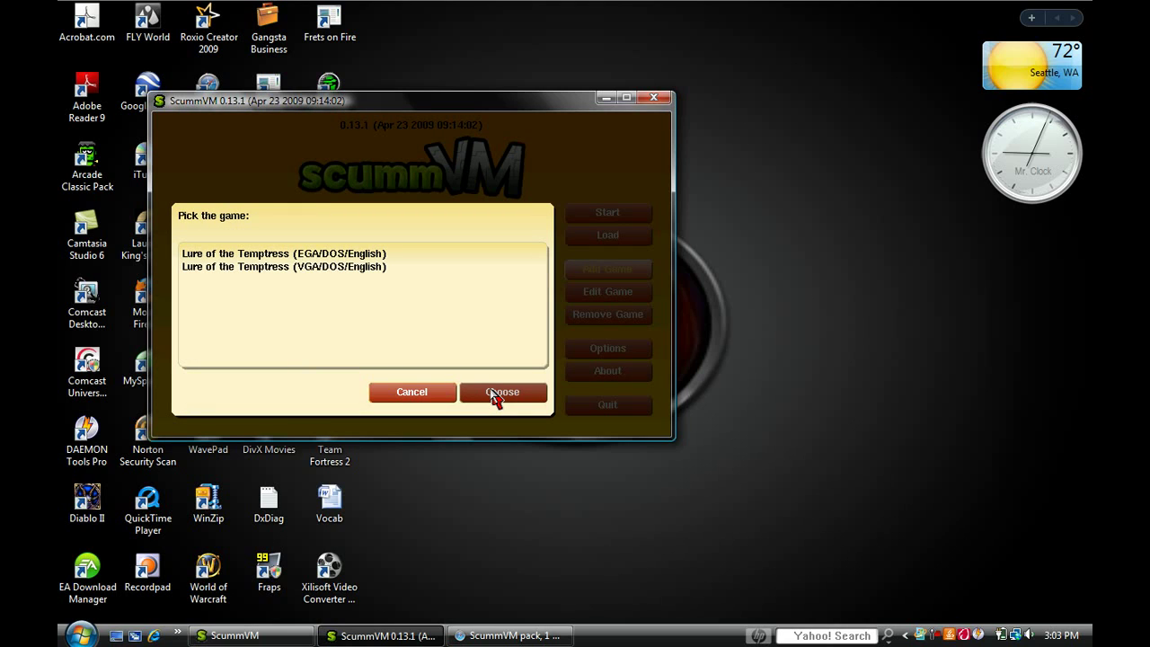
Step: Compare the two detected versions of Lure of the Temptress and pick the EGA/DOS/English one
click(333, 255)
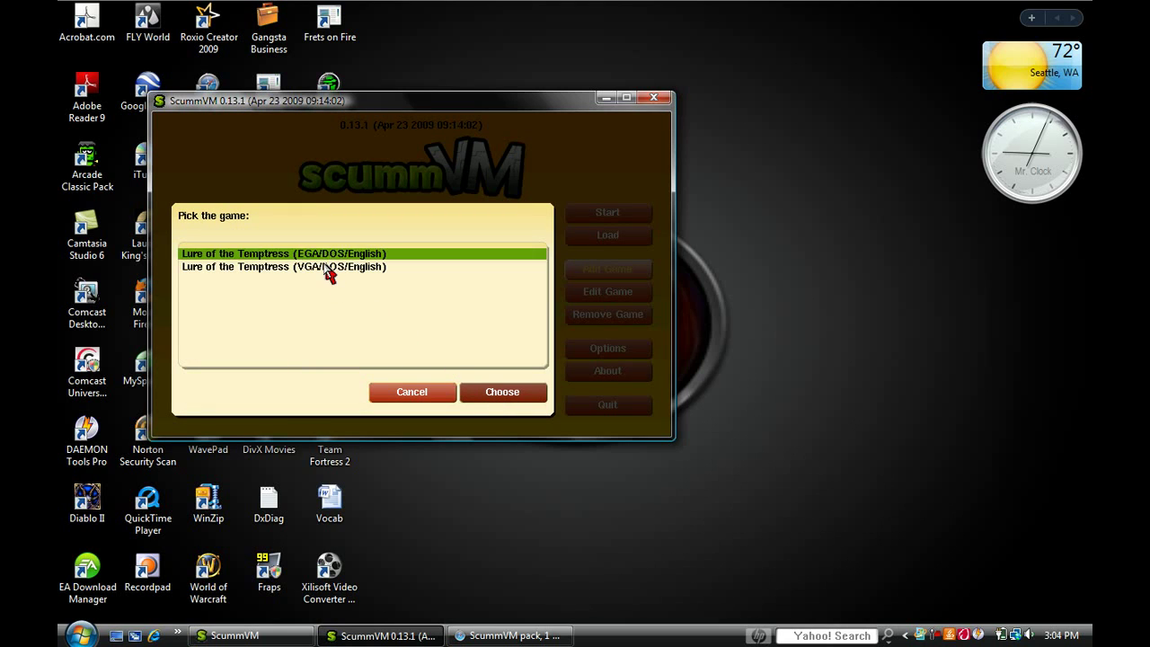
click(324, 265)
click(332, 255)
click(331, 266)
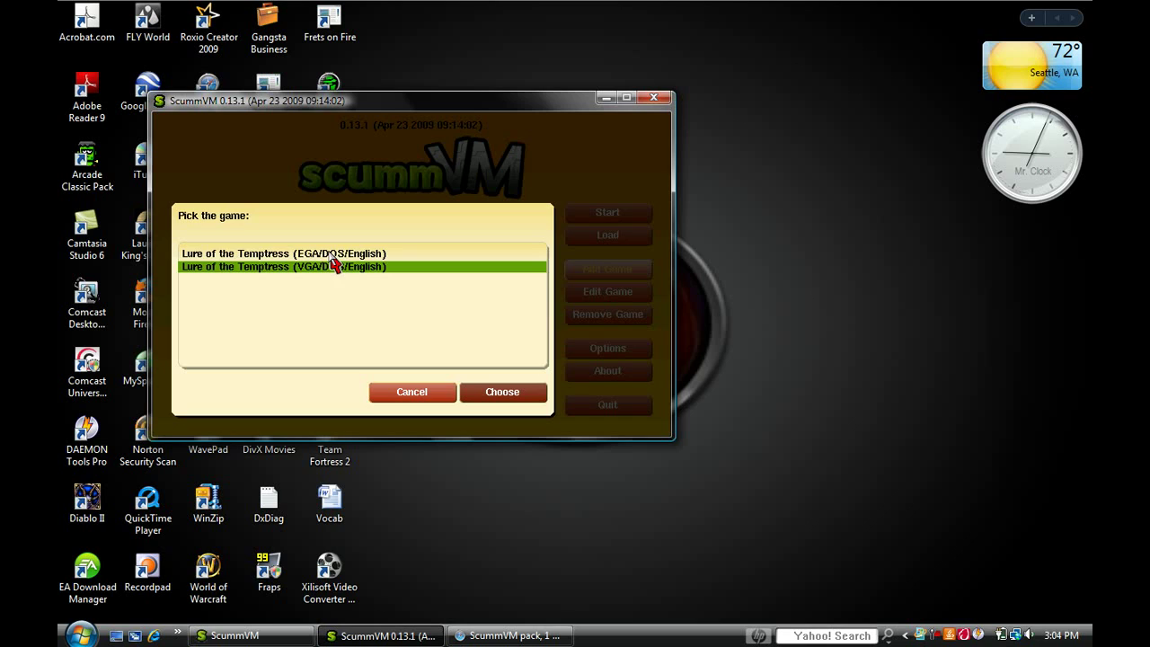
click(332, 256)
click(332, 266)
click(356, 256)
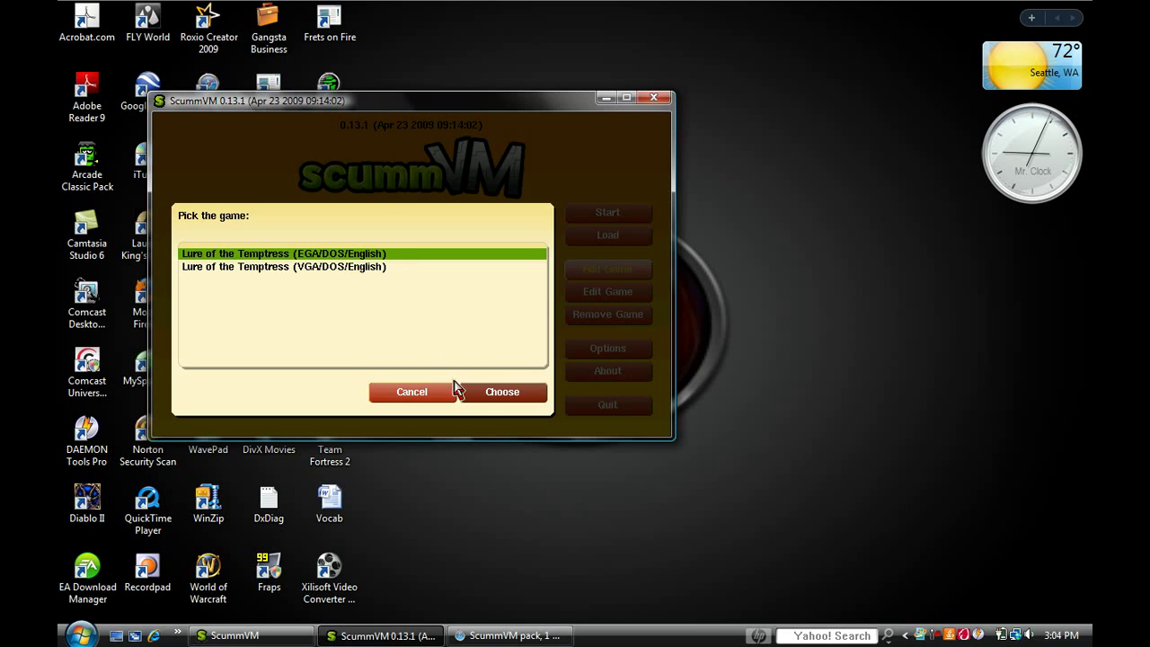
click(490, 397)
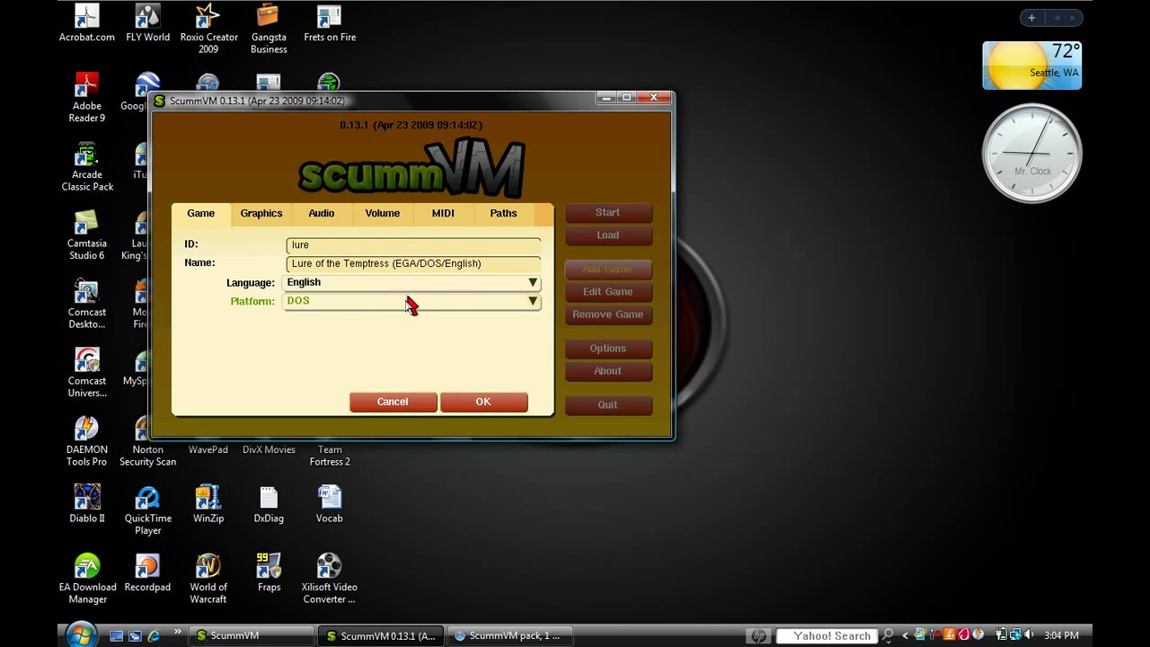
Step: Accept the game settings to add Lure of the Temptress to the launcher and start the game
click(474, 404)
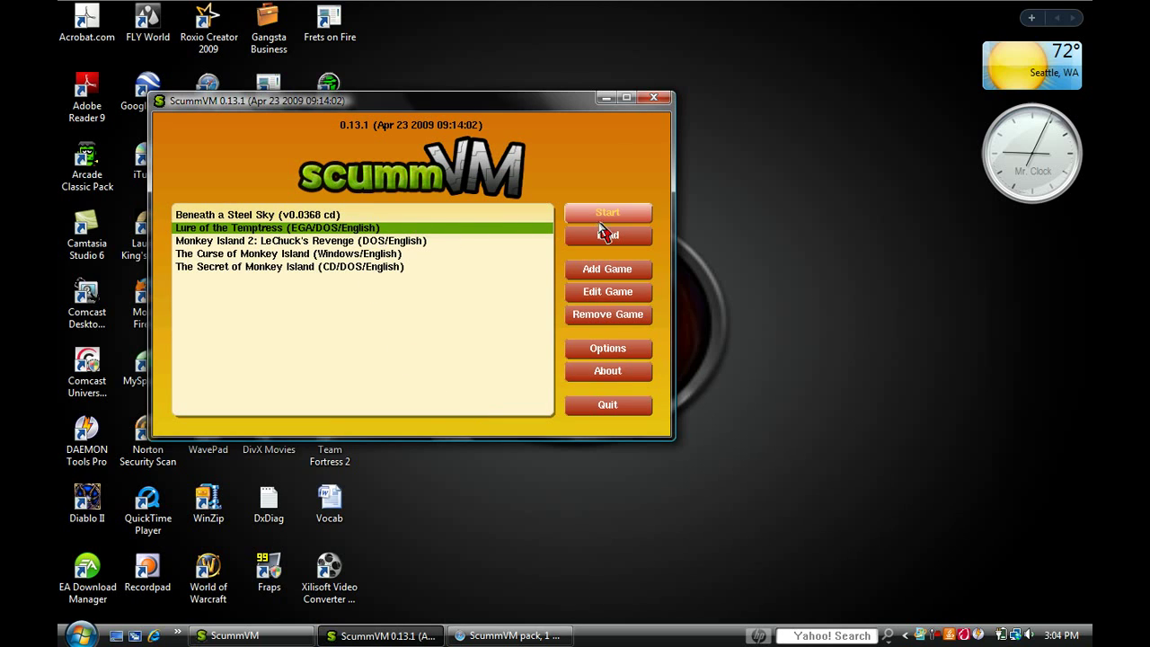
click(604, 214)
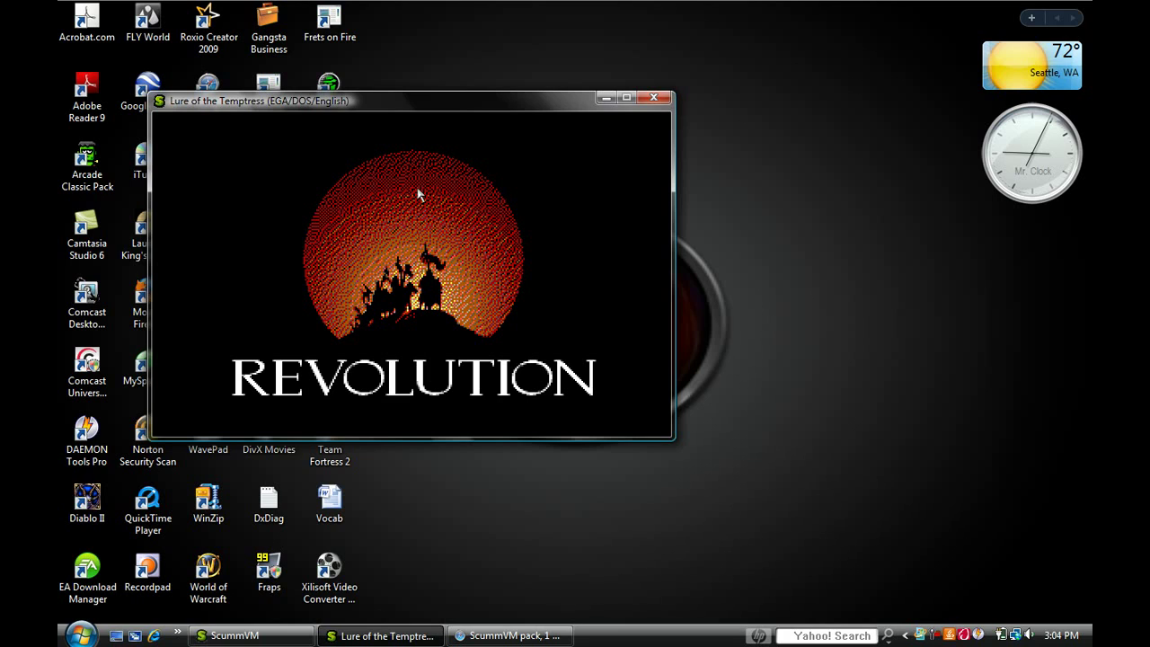
drag(693, 150, 877, 560)
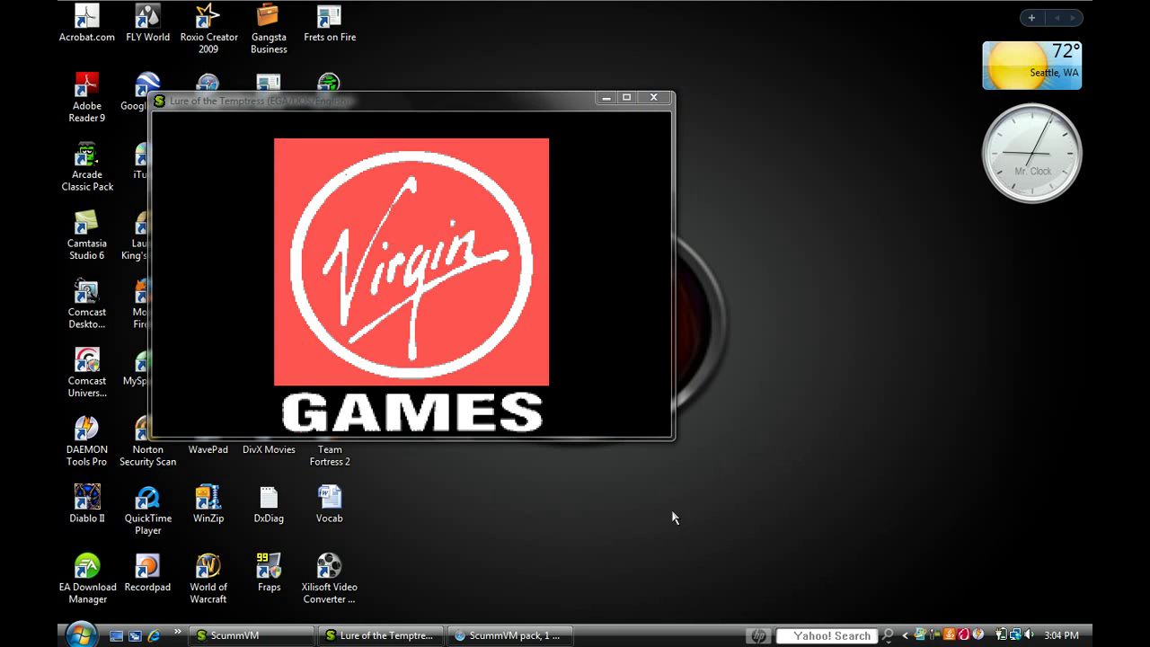